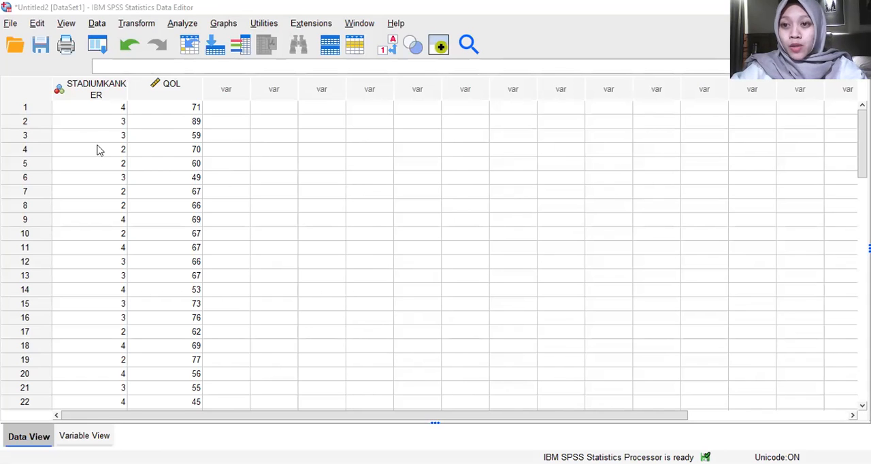
{"action": "left_click", "coordinate": [9, 24]}
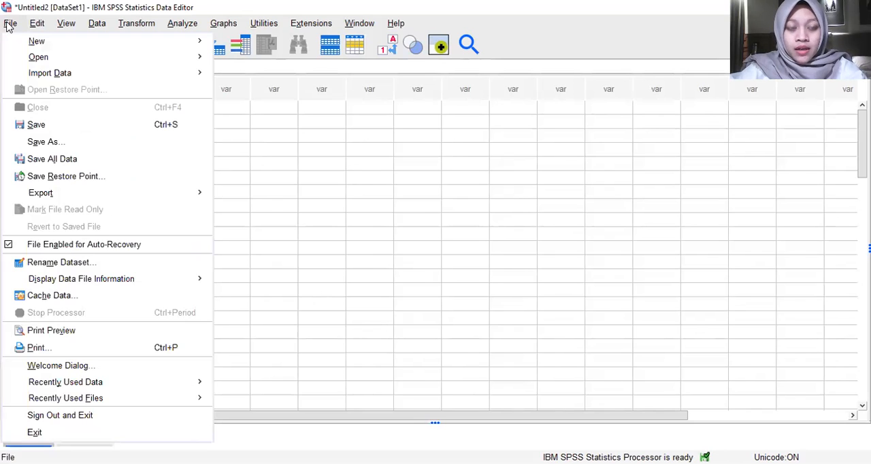
{"action": "mouse_move", "coordinate": [86, 71]}
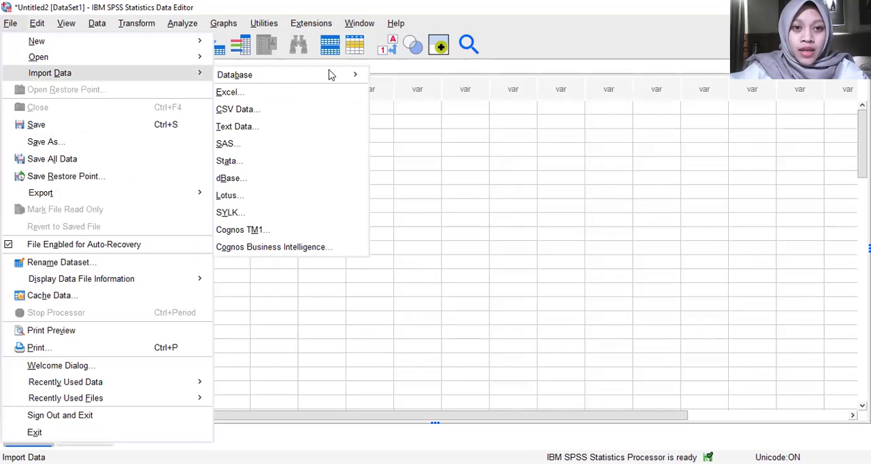
{"action": "left_click", "coordinate": [469, 167]}
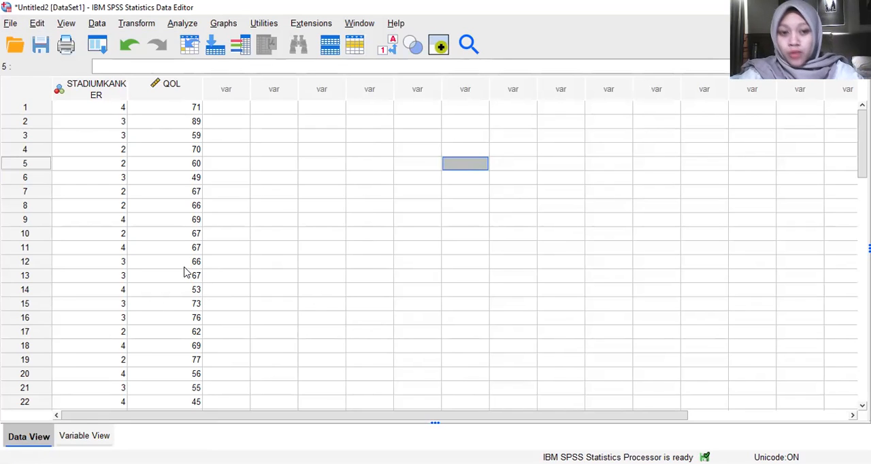
Step: In Variable View, open the value labels of the STADIUMKANKER variable and add the label I for value 1
{"action": "left_click", "coordinate": [84, 435]}
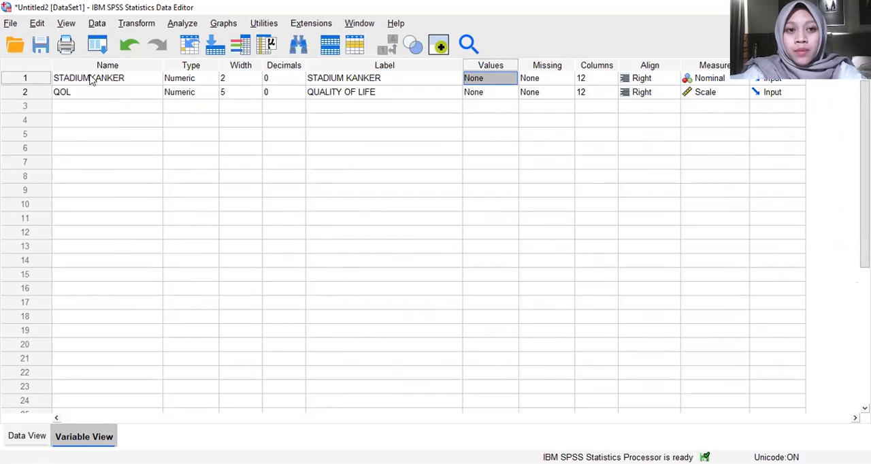
{"action": "left_click", "coordinate": [137, 79]}
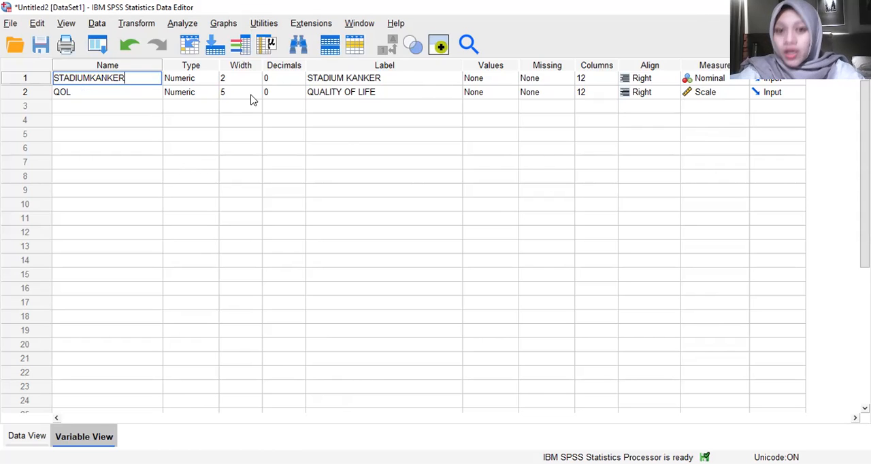
{"action": "left_click", "coordinate": [343, 79]}
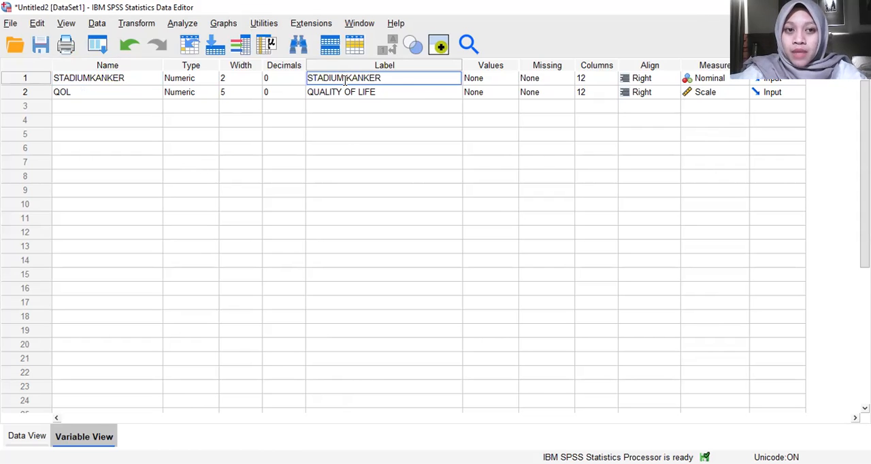
{"action": "left_click", "coordinate": [342, 92]}
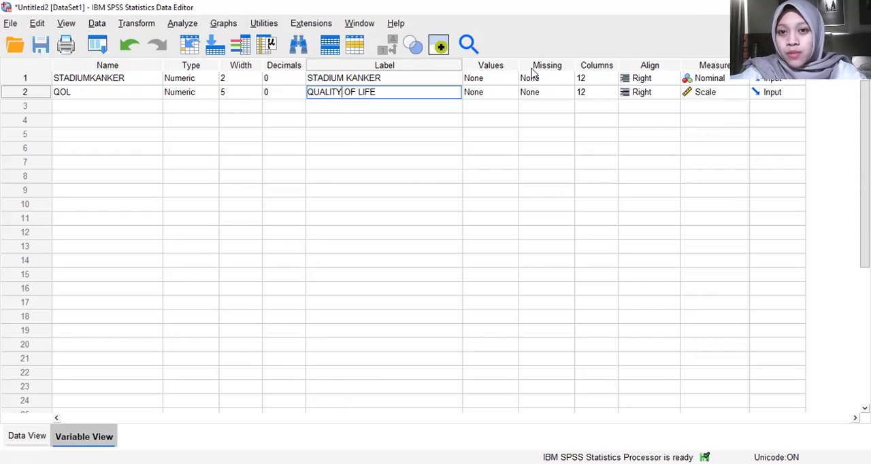
{"action": "left_click", "coordinate": [498, 79]}
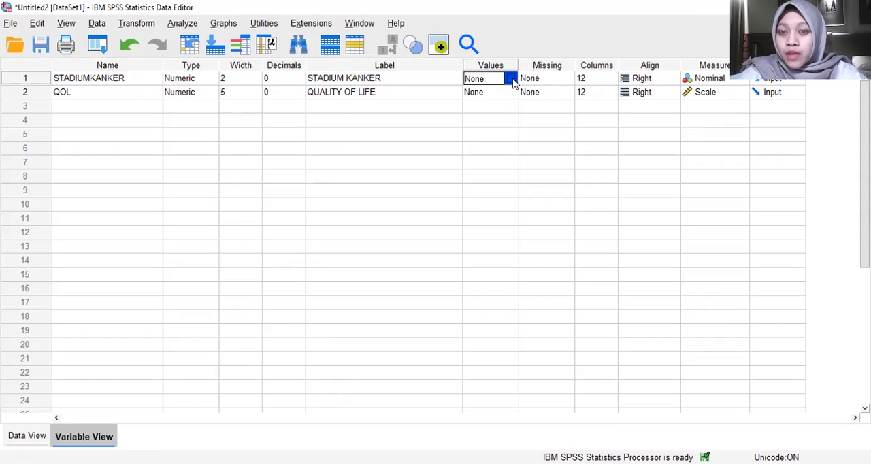
{"action": "left_click", "coordinate": [509, 78]}
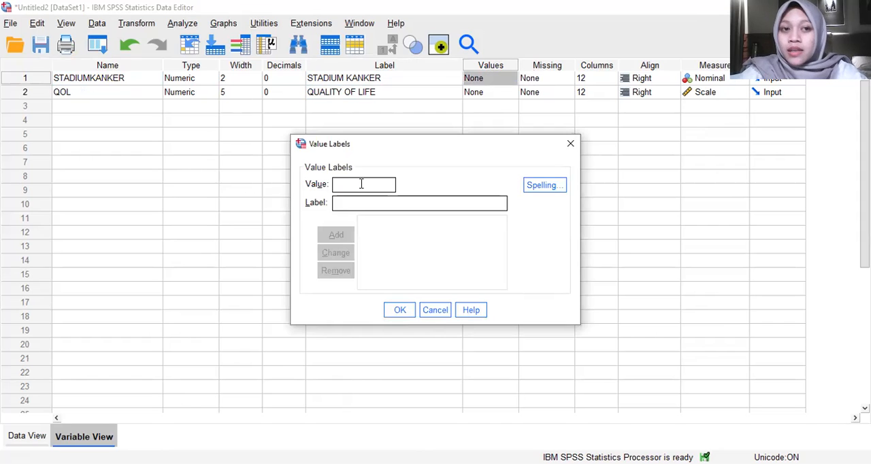
{"action": "type", "text": "1"}
{"action": "left_click", "coordinate": [355, 205]}
{"action": "type", "text": "I"}
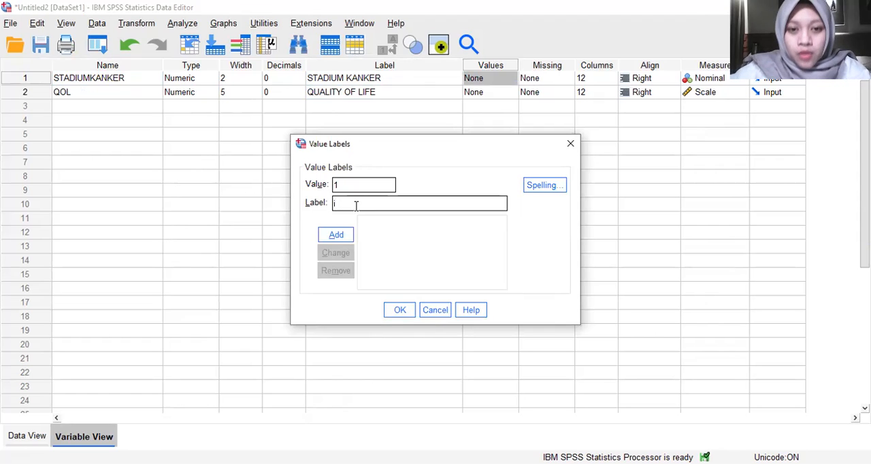
{"action": "key", "text": "BackSpace"}
{"action": "type", "text": "I"}
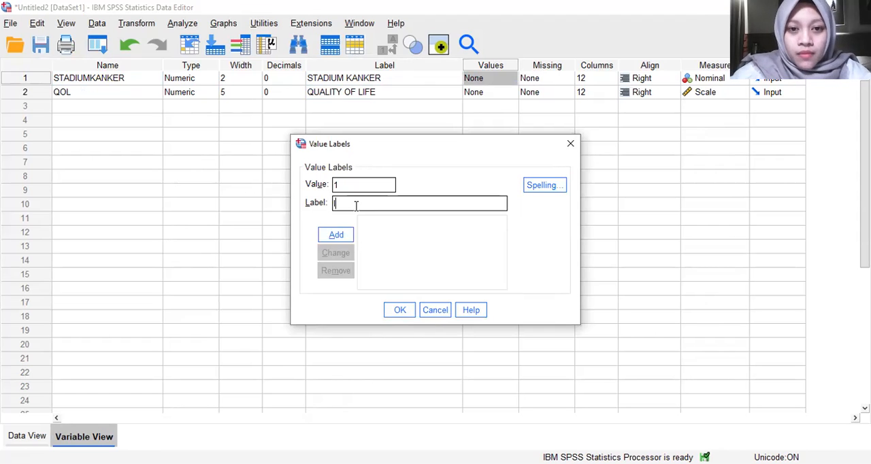
{"action": "left_click", "coordinate": [336, 234]}
Step: Add the value labels II for value 2 and III for value 3 to the STADIUMKANKER variable
{"action": "type", "text": "2"}
{"action": "left_click", "coordinate": [350, 203]}
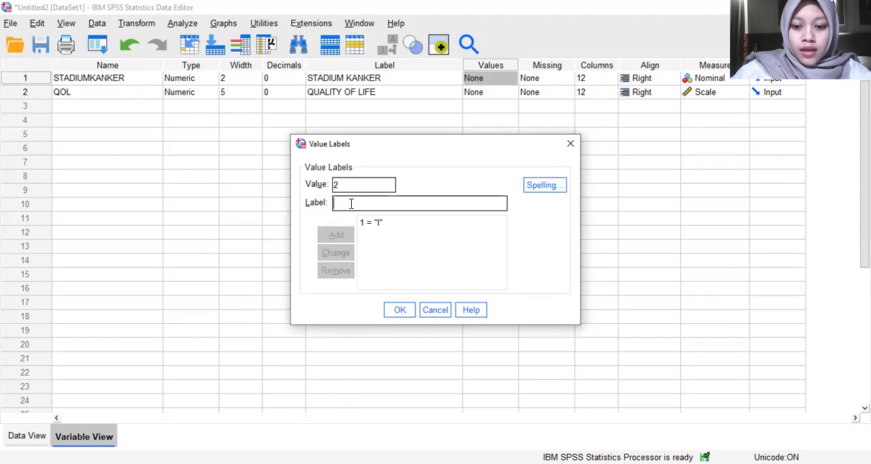
{"action": "type", "text": "II"}
{"action": "left_click", "coordinate": [347, 235]}
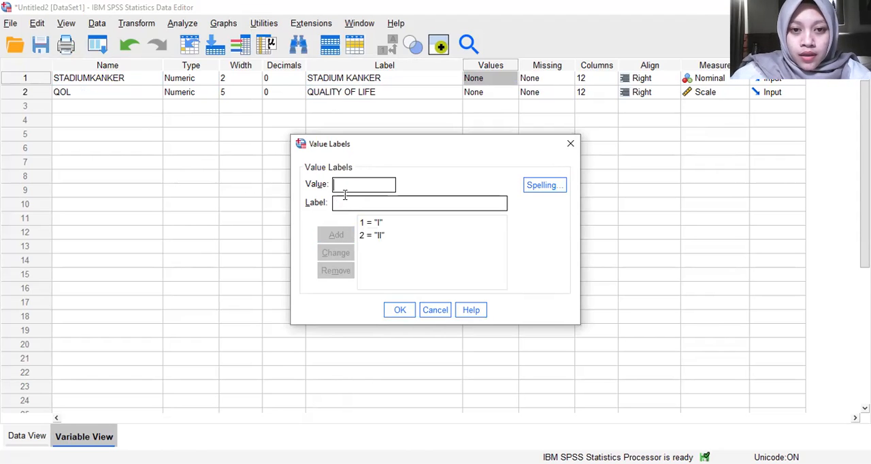
{"action": "type", "text": "3"}
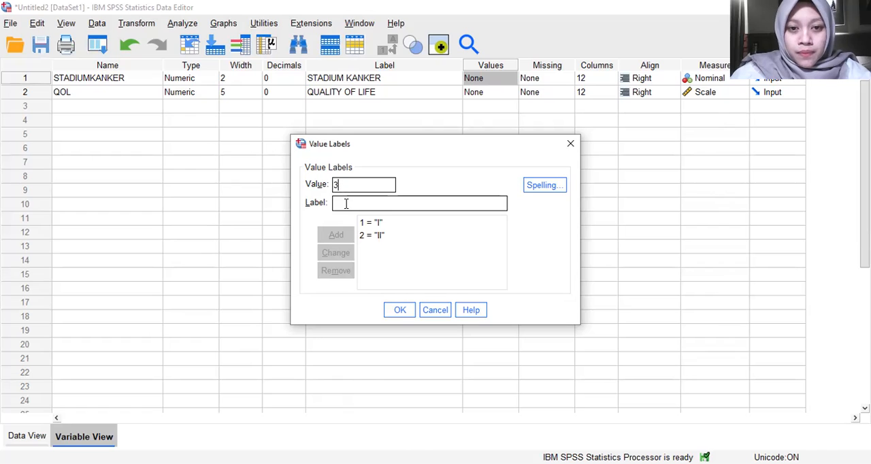
{"action": "type", "text": "III"}
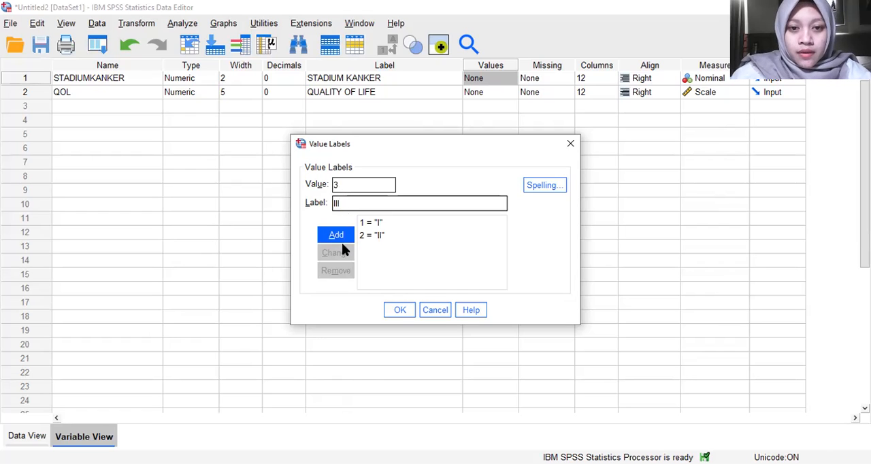
{"action": "left_click", "coordinate": [340, 238]}
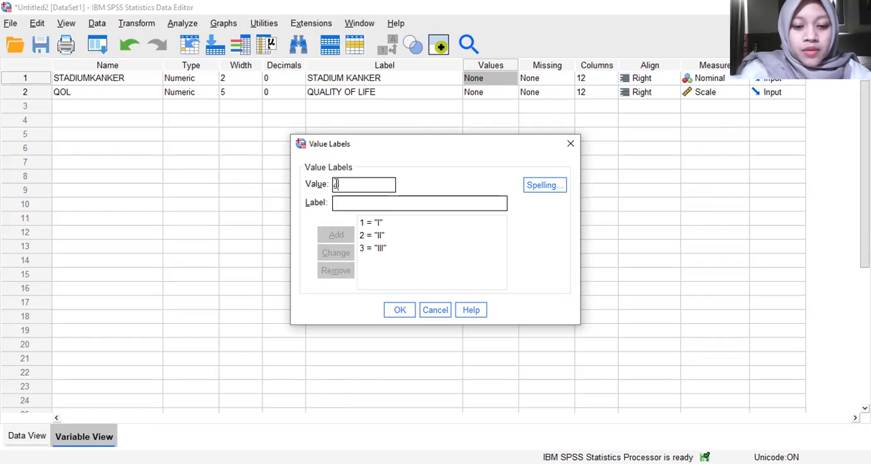
Step: Add the label IV for value 4 and apply the value labels to the STADIUMKANKER variable
{"action": "left_click", "coordinate": [335, 184]}
{"action": "type", "text": "4"}
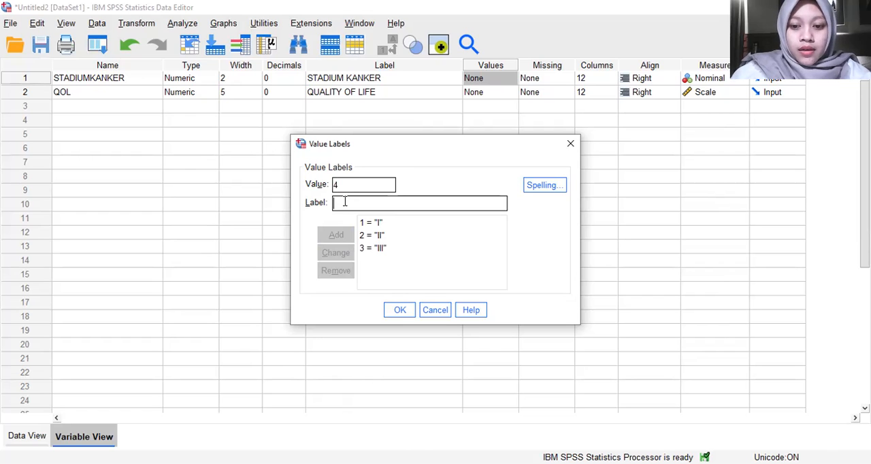
{"action": "type", "text": " = \"IV"}
{"action": "left_click", "coordinate": [340, 235]}
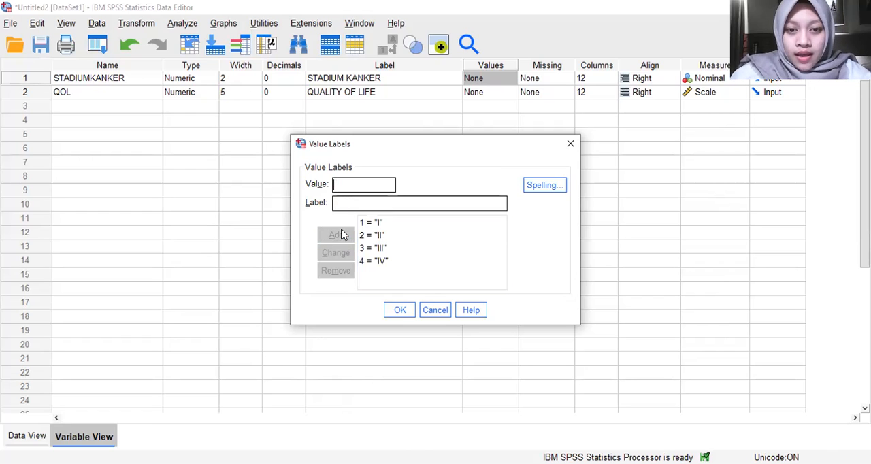
{"action": "left_click", "coordinate": [403, 315]}
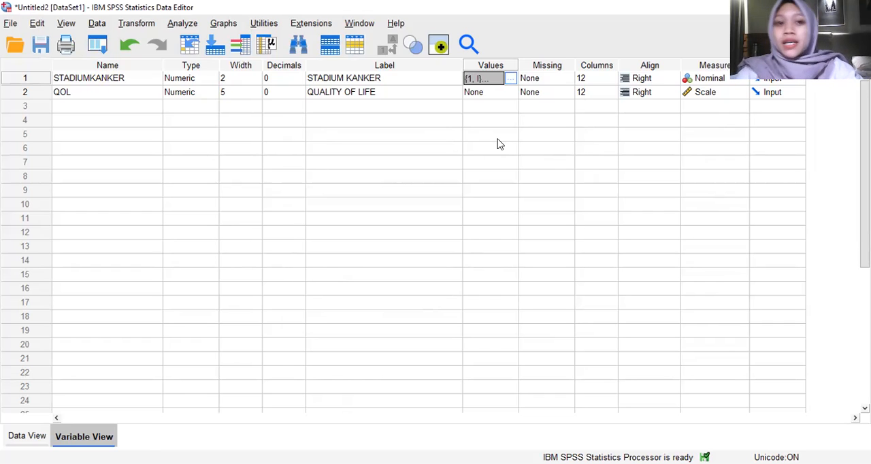
Step: Set up an Explore analysis with QUALITY OF LIFE as the dependent variable and STADIUM KANKER as the factor
{"action": "left_click", "coordinate": [190, 24]}
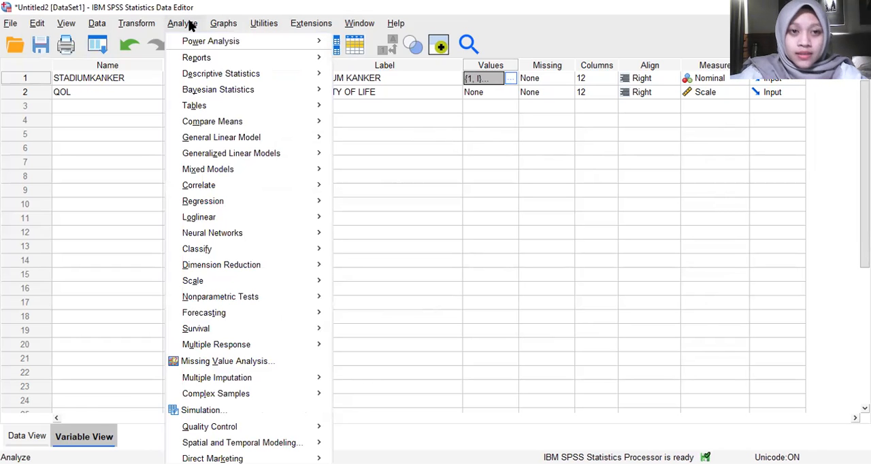
{"action": "mouse_move", "coordinate": [272, 73]}
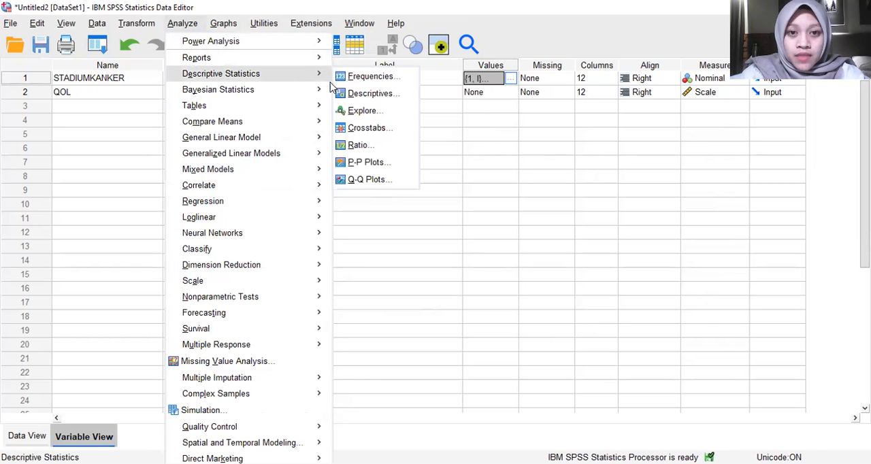
{"action": "left_click", "coordinate": [356, 107]}
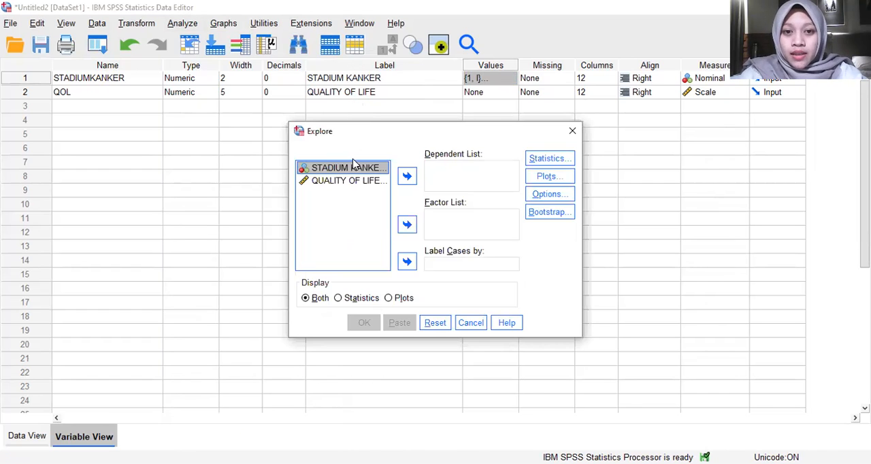
{"action": "left_click_drag", "start_coordinate": [354, 169], "coordinate": [441, 170]}
Step: Include normality plots with tests and a histogram in the Explore plots
{"action": "left_click", "coordinate": [541, 179]}
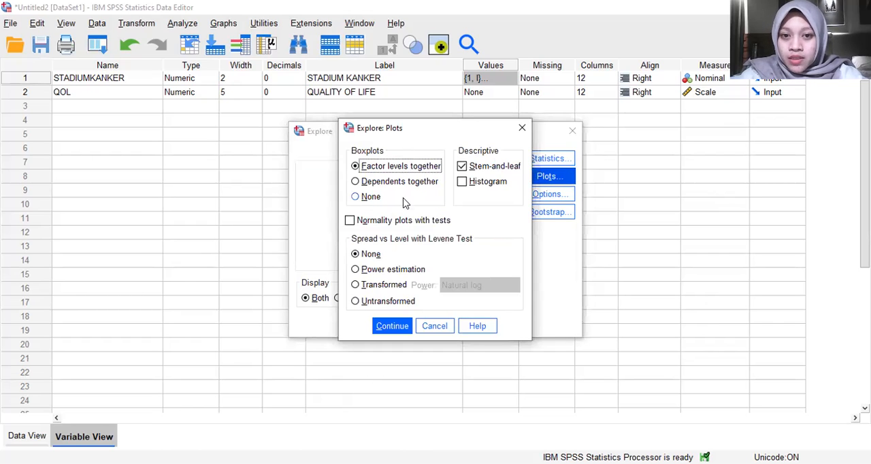
{"action": "left_click", "coordinate": [412, 225]}
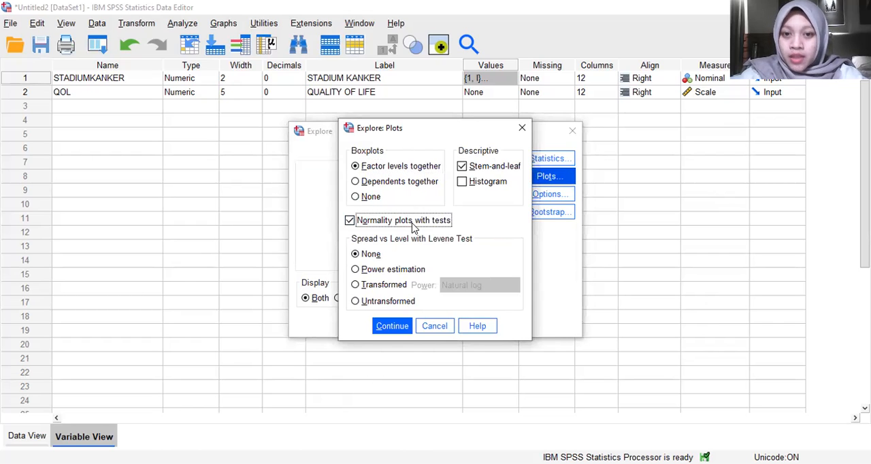
{"action": "left_click", "coordinate": [503, 182]}
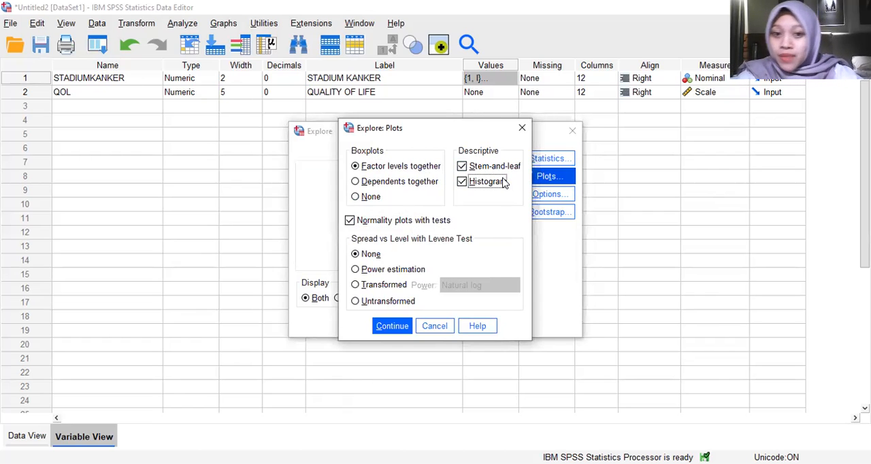
{"action": "left_click", "coordinate": [392, 328]}
Step: Check the missing-value options without changing them and run the Explore analysis
{"action": "left_click", "coordinate": [534, 198]}
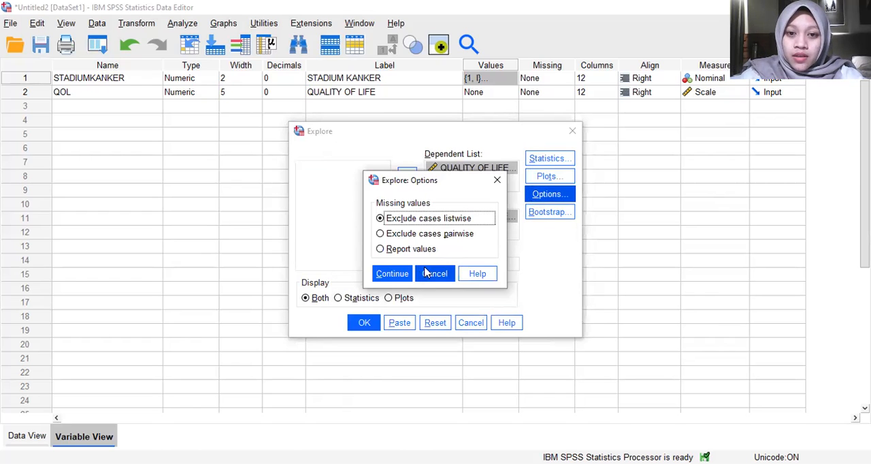
{"action": "left_click", "coordinate": [493, 180]}
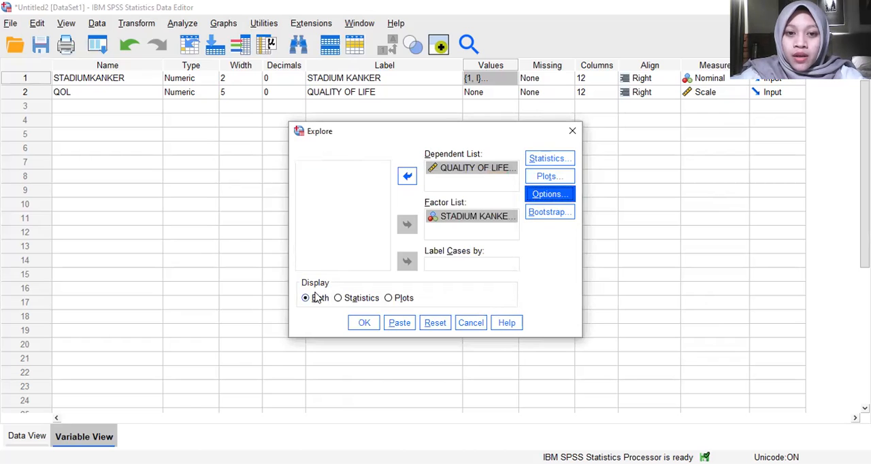
{"action": "left_click", "coordinate": [364, 323]}
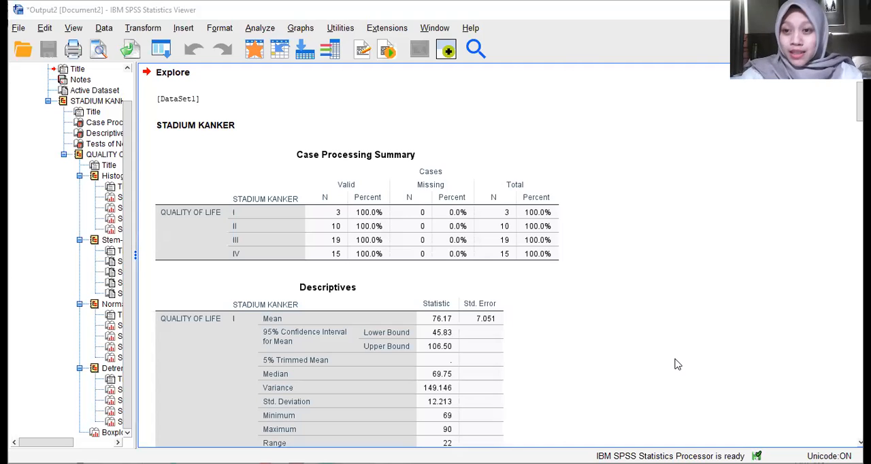
Step: Examine the Explore output from the case processing summary through the descriptives and tests of normality to the first histogram
{"action": "left_click", "coordinate": [220, 178]}
{"action": "left_click", "coordinate": [334, 123]}
{"action": "left_click", "coordinate": [362, 204]}
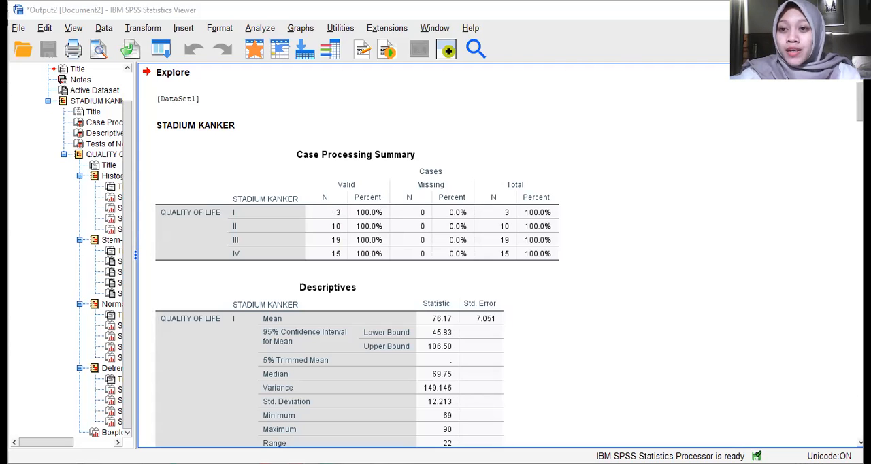
{"action": "scroll", "coordinate": [435, 255], "scroll_direction": "down", "scroll_amount": 2}
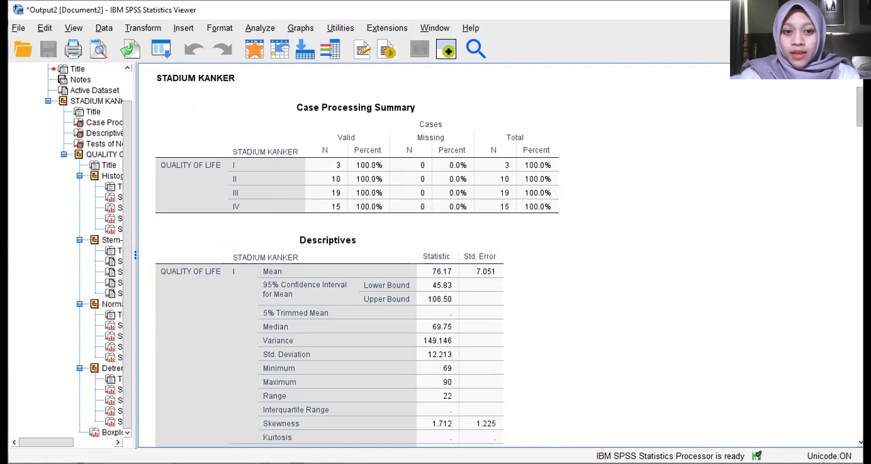
{"action": "scroll", "coordinate": [435, 256], "scroll_direction": "down", "scroll_amount": 3}
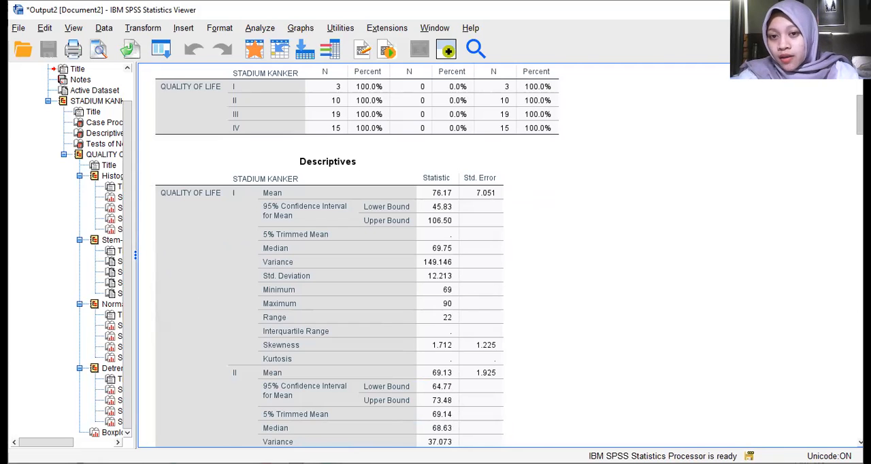
{"action": "scroll", "coordinate": [358, 255], "scroll_direction": "down", "scroll_amount": 1}
{"action": "scroll", "coordinate": [357, 255], "scroll_direction": "down", "scroll_amount": 2}
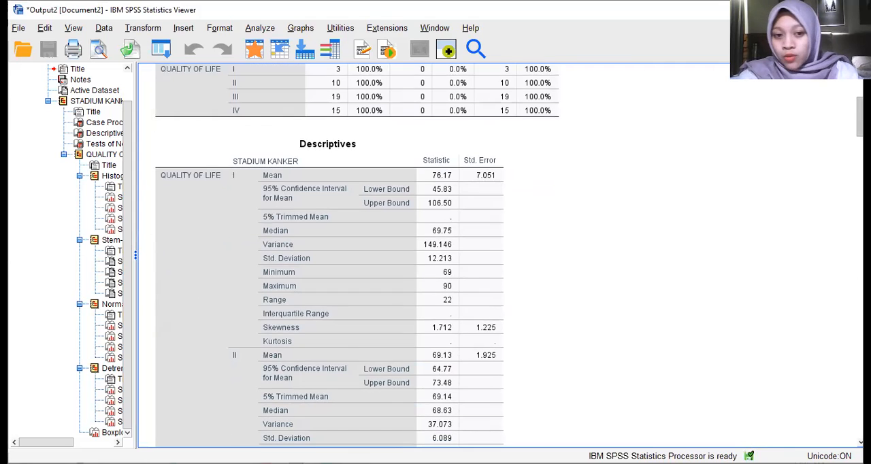
{"action": "scroll", "coordinate": [357, 255], "scroll_direction": "down", "scroll_amount": 20}
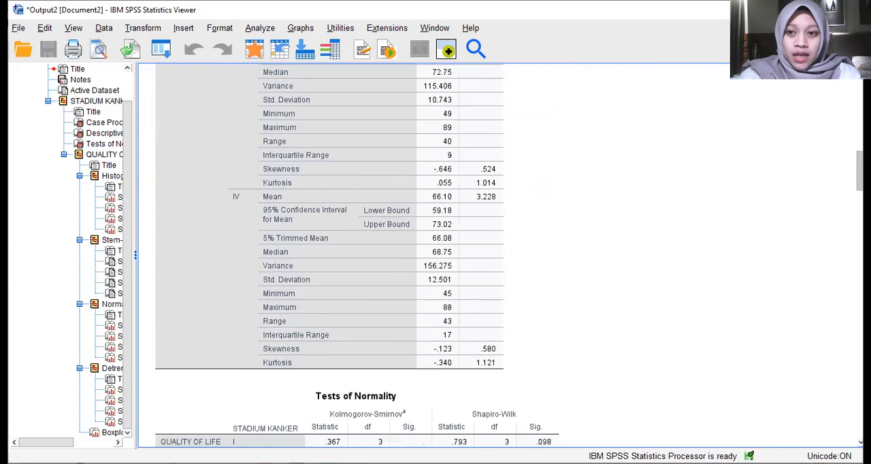
{"action": "scroll", "coordinate": [357, 255], "scroll_direction": "down", "scroll_amount": 5}
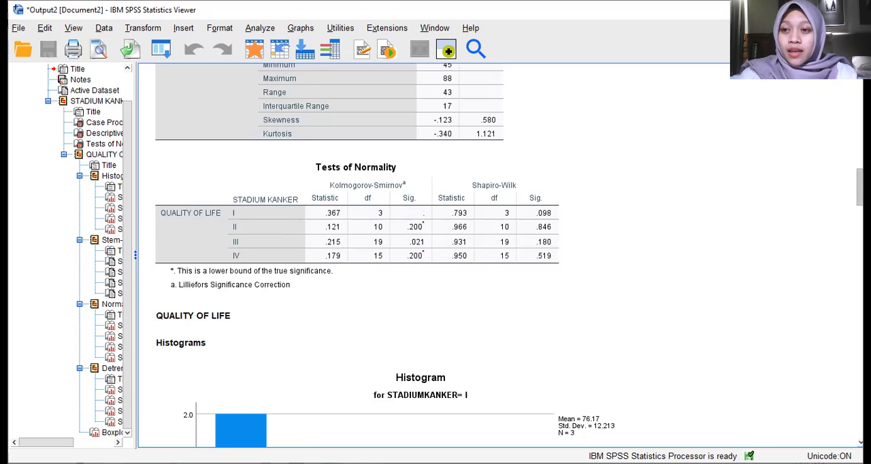
{"action": "scroll", "coordinate": [435, 259], "scroll_direction": "down", "scroll_amount": 5}
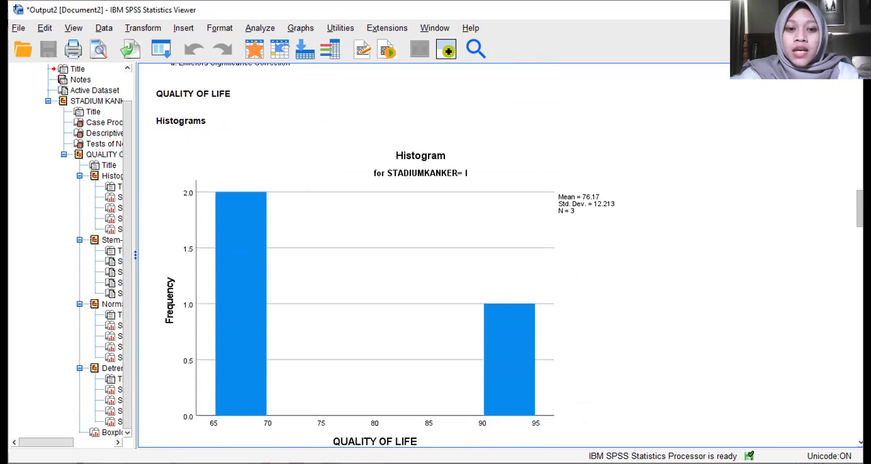
Step: Examine the remaining Explore output per cancer stage: histograms, stem-and-leaf plots, normal Q-Q plots and detrended Q-Q plots
{"action": "scroll", "coordinate": [486, 249], "scroll_direction": "down", "scroll_amount": 1}
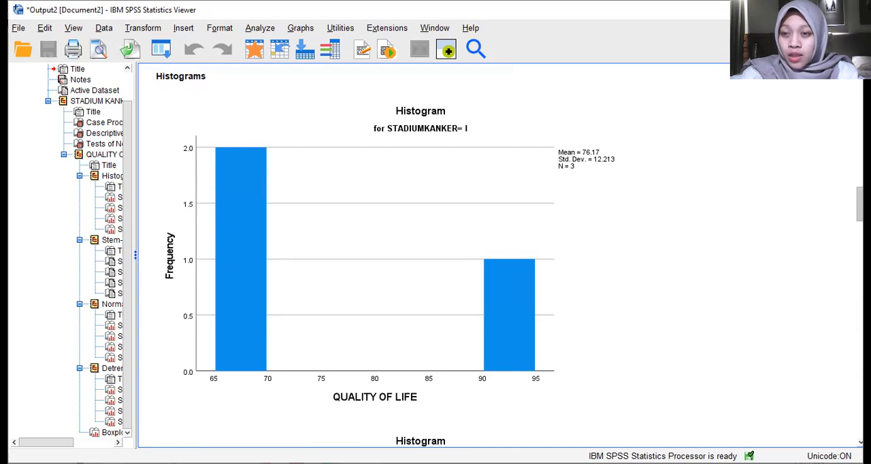
{"action": "scroll", "coordinate": [383, 255], "scroll_direction": "down", "scroll_amount": 10}
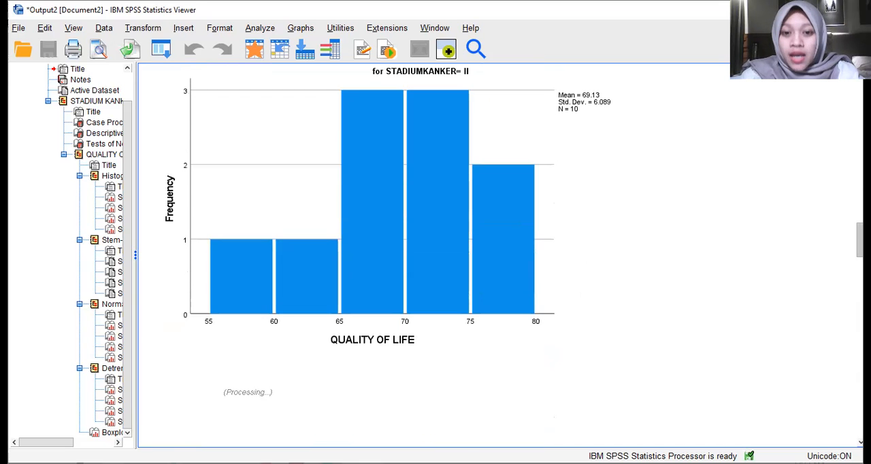
{"action": "scroll", "coordinate": [383, 255], "scroll_direction": "down", "scroll_amount": 20}
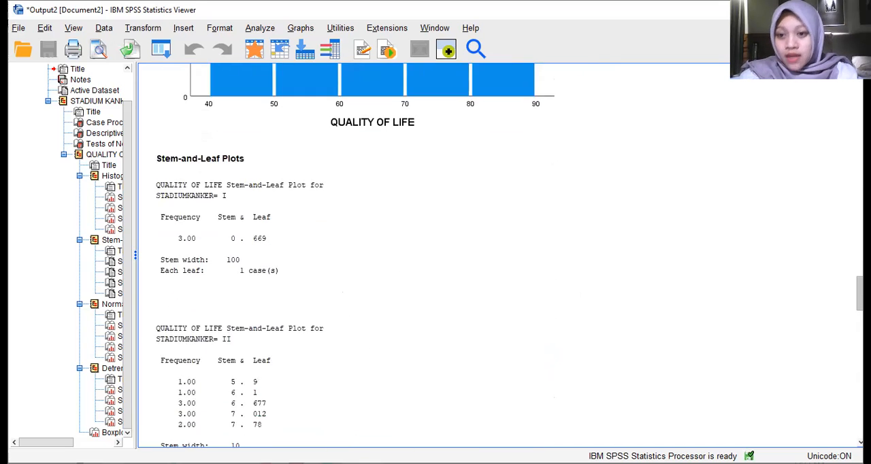
{"action": "scroll", "coordinate": [383, 256], "scroll_direction": "down", "scroll_amount": 10}
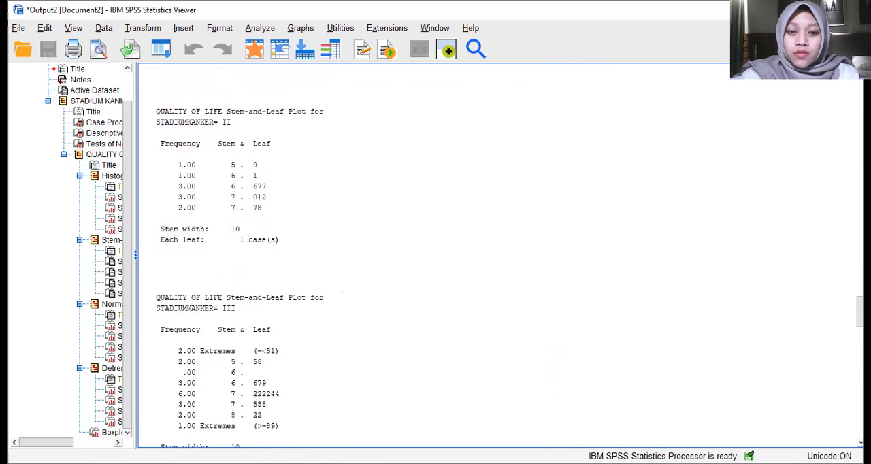
{"action": "scroll", "coordinate": [383, 255], "scroll_direction": "down", "scroll_amount": 2}
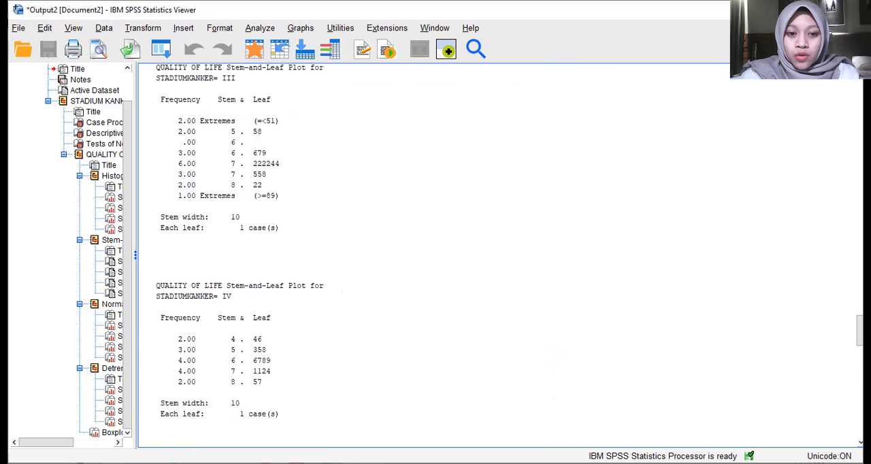
{"action": "scroll", "coordinate": [436, 255], "scroll_direction": "down", "scroll_amount": 7}
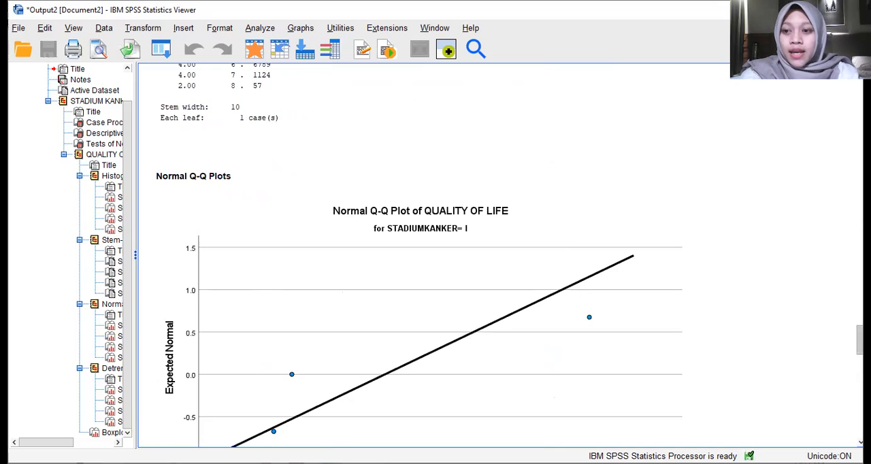
{"action": "scroll", "coordinate": [436, 255], "scroll_direction": "down", "scroll_amount": 3}
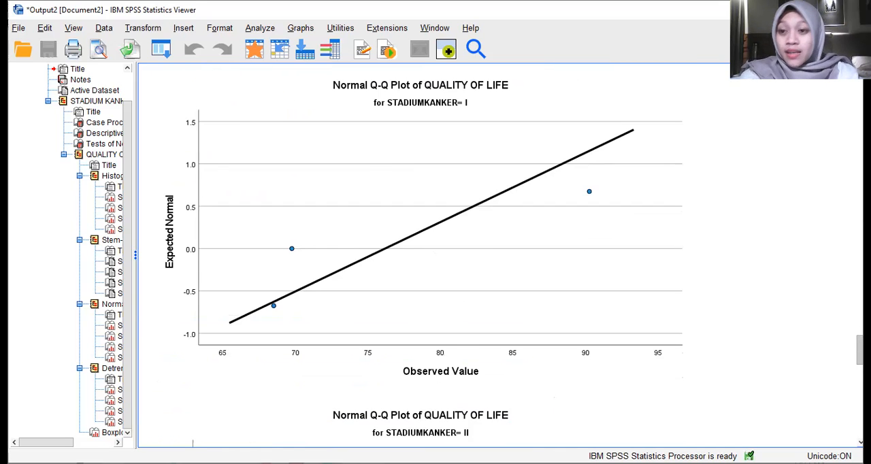
{"action": "scroll", "coordinate": [436, 255], "scroll_direction": "down", "scroll_amount": 4}
{"action": "scroll", "coordinate": [435, 255], "scroll_direction": "up", "scroll_amount": 3}
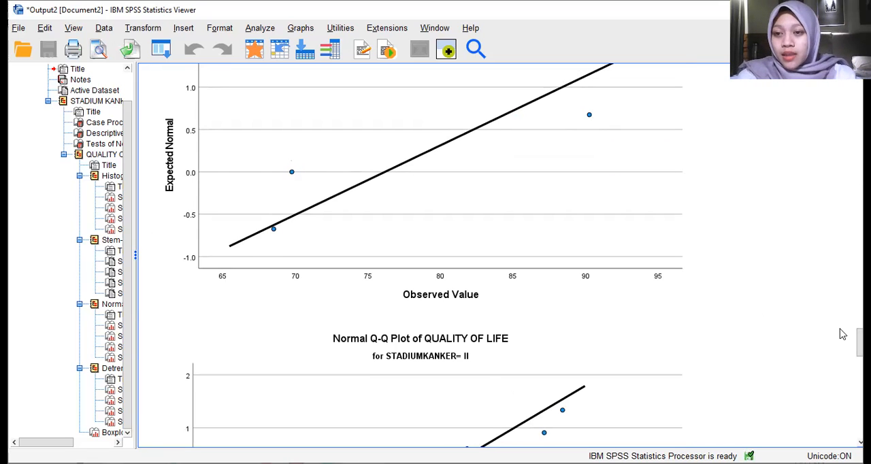
{"action": "scroll", "coordinate": [435, 255], "scroll_direction": "down", "scroll_amount": 6}
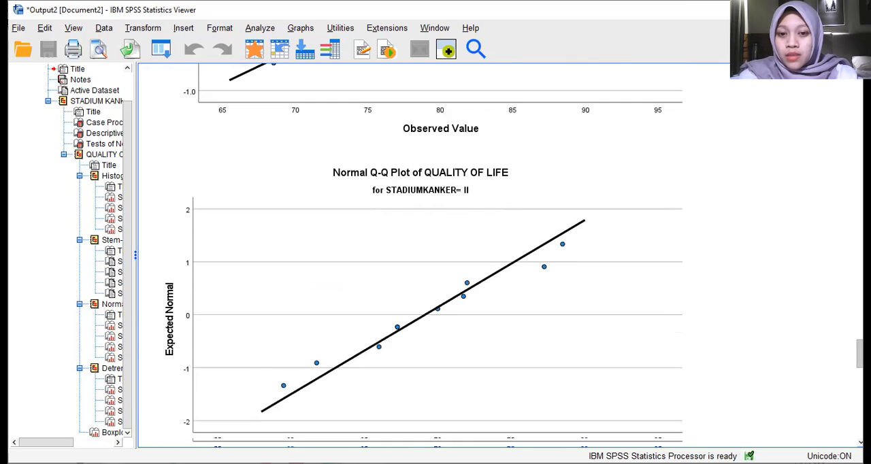
{"action": "scroll", "coordinate": [435, 255], "scroll_direction": "down", "scroll_amount": 5}
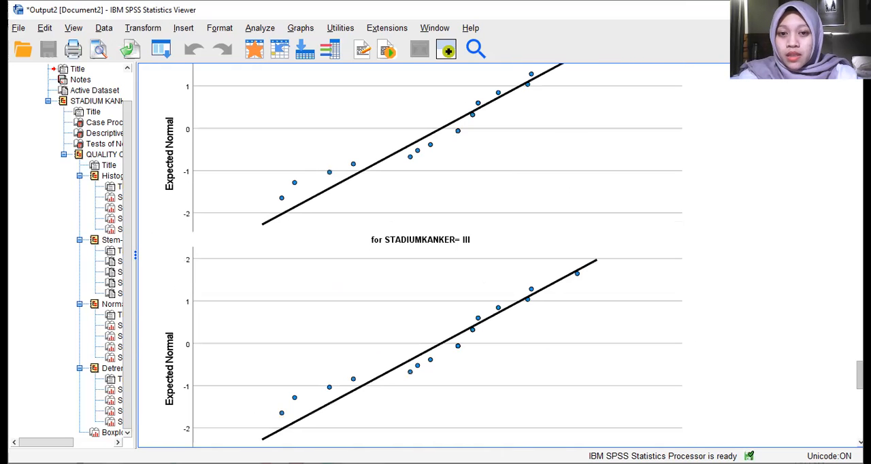
{"action": "scroll", "coordinate": [435, 255], "scroll_direction": "down", "scroll_amount": 10}
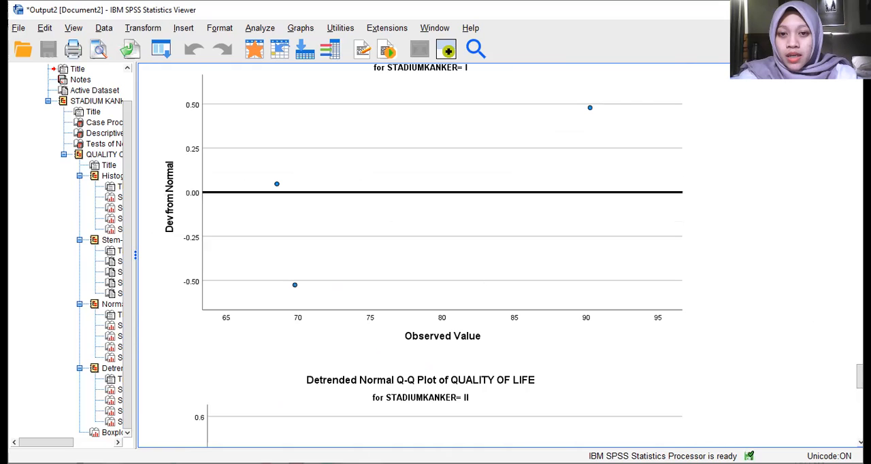
{"action": "scroll", "coordinate": [435, 255], "scroll_direction": "up", "scroll_amount": 10}
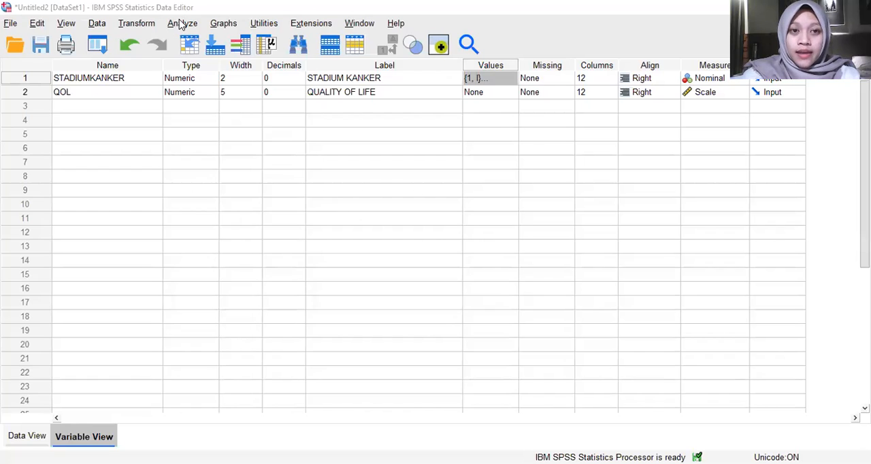
Step: Set up a One-Way ANOVA with STADIUM KANKER as the factor and QUALITY OF LIFE as the dependent variable
{"action": "left_click", "coordinate": [181, 24]}
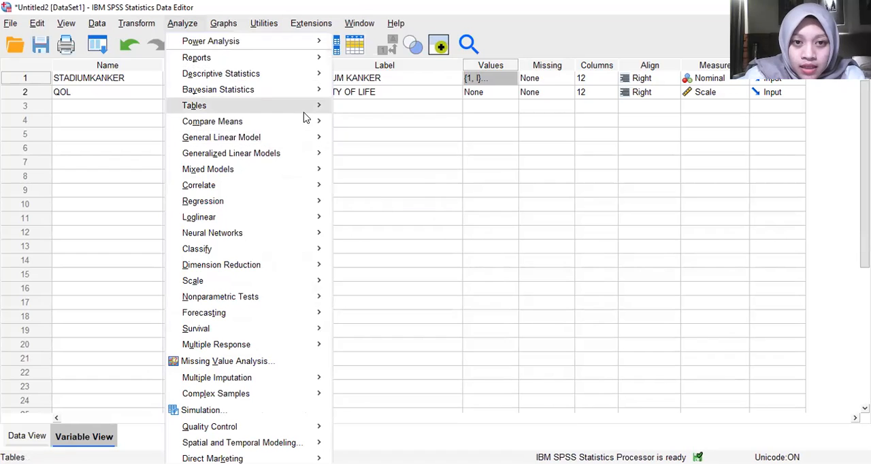
{"action": "mouse_move", "coordinate": [304, 120]}
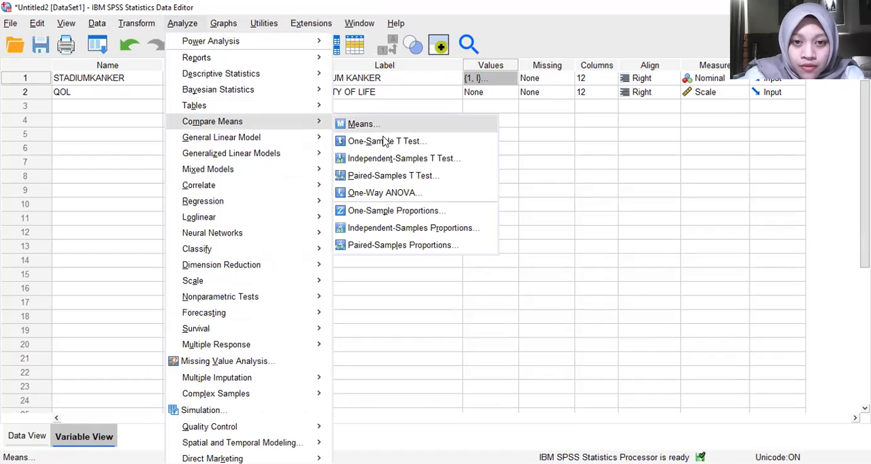
{"action": "left_click", "coordinate": [383, 194]}
{"action": "left_click_drag", "start_coordinate": [342, 164], "coordinate": [427, 288]}
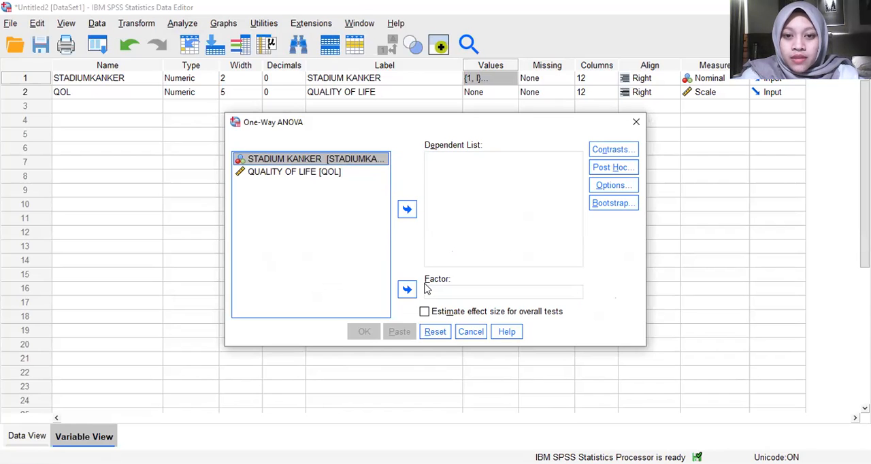
{"action": "left_click_drag", "start_coordinate": [353, 158], "coordinate": [431, 294]}
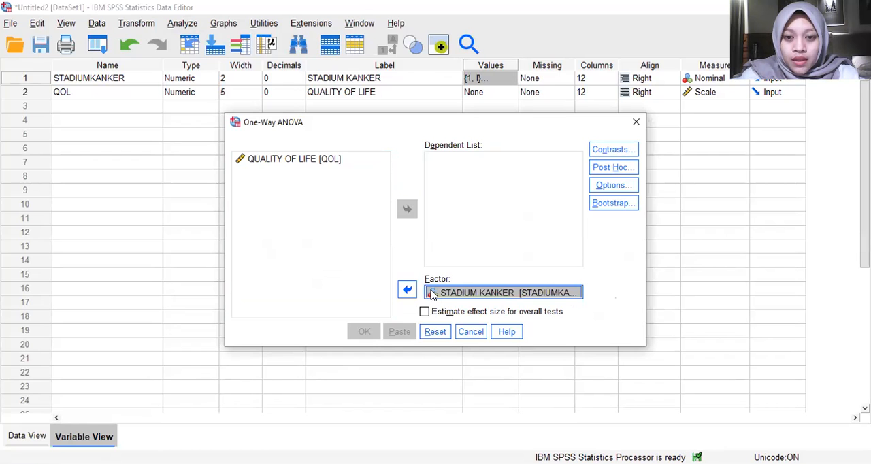
{"action": "left_click_drag", "start_coordinate": [312, 155], "coordinate": [431, 162]}
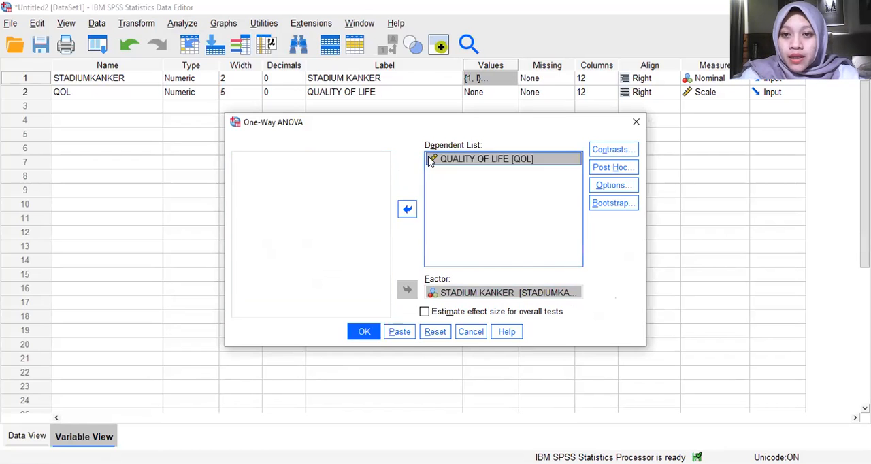
Step: Include descriptive statistics and the homogeneity of variance test in the One-Way ANOVA options
{"action": "left_click", "coordinate": [625, 191]}
{"action": "left_click", "coordinate": [384, 145]}
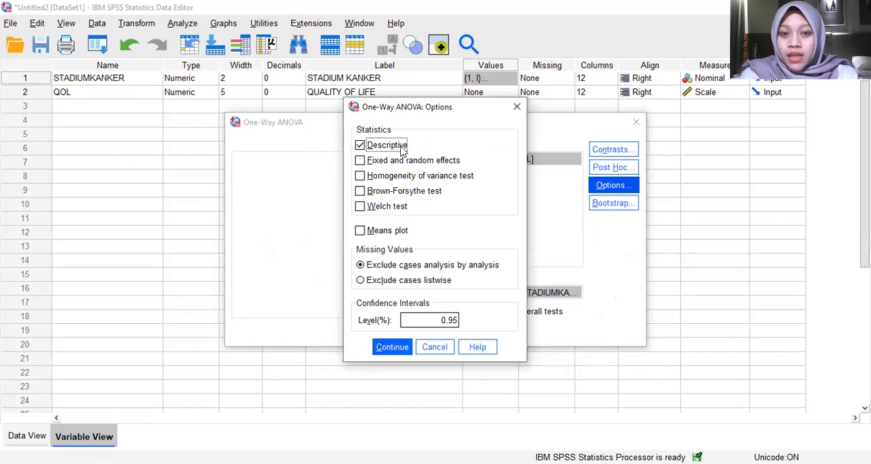
{"action": "left_click", "coordinate": [422, 176]}
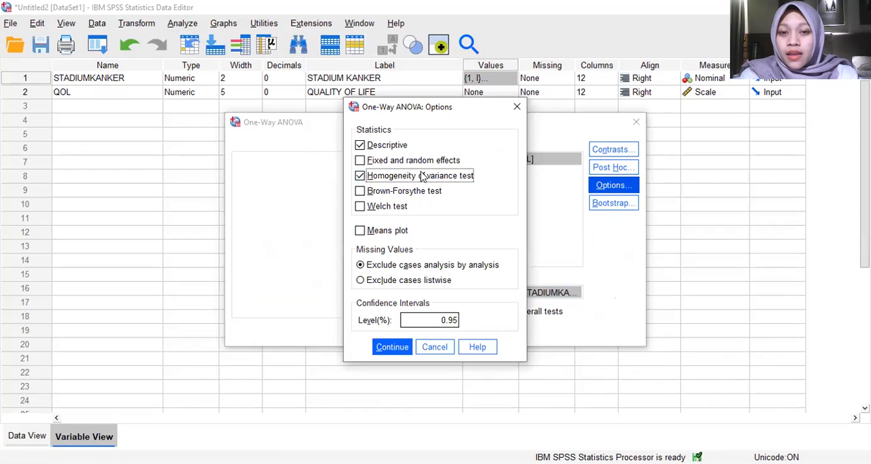
{"action": "left_click", "coordinate": [395, 347]}
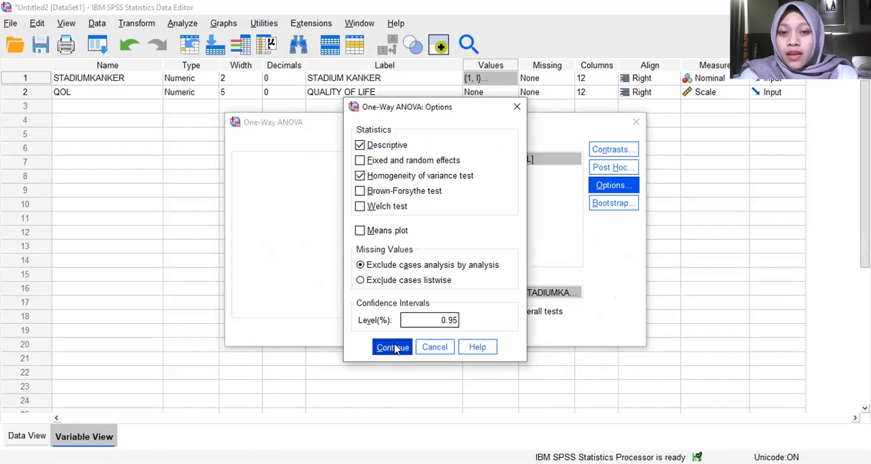
Step: Add a Bonferroni post hoc test with its own specified significance level of 0.05 and run the One-Way ANOVA
{"action": "left_click", "coordinate": [613, 176]}
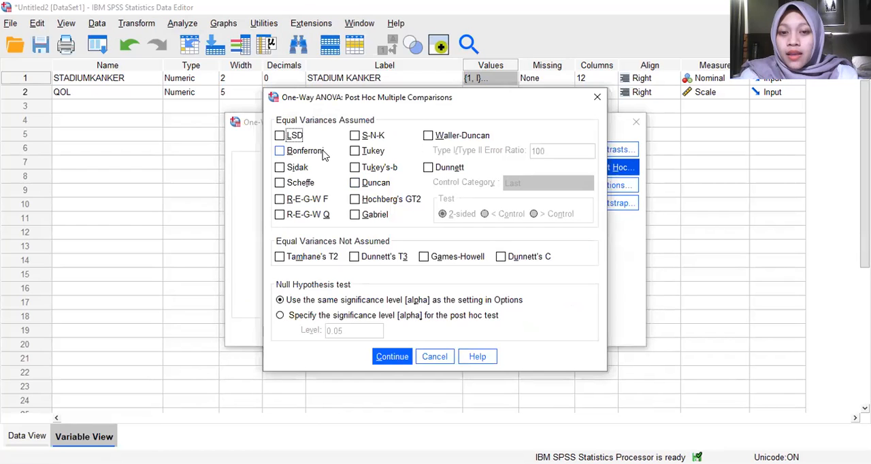
{"action": "left_click", "coordinate": [324, 153]}
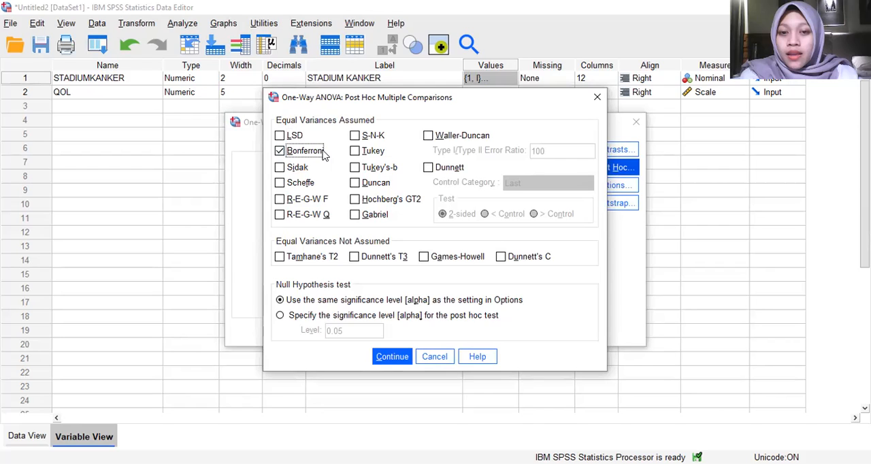
{"action": "left_click", "coordinate": [378, 317]}
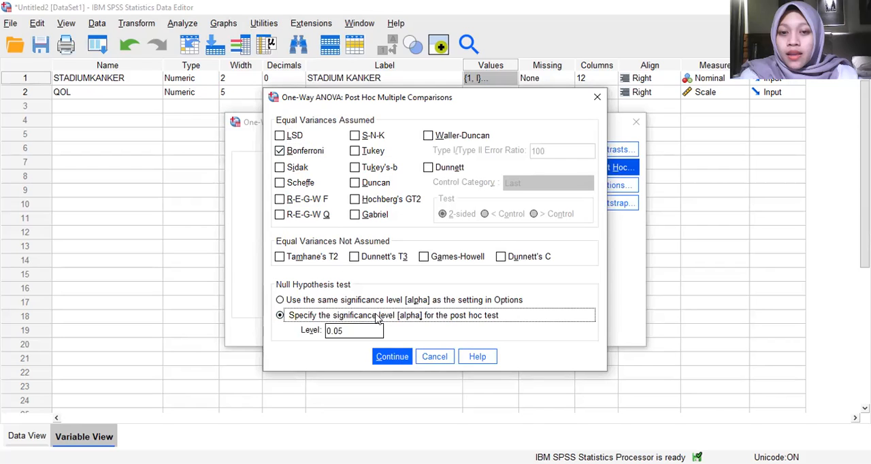
{"action": "left_click", "coordinate": [389, 357]}
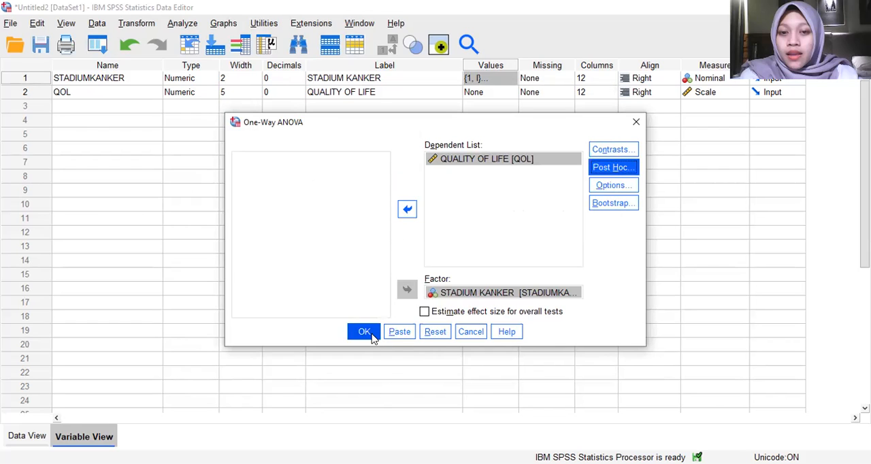
{"action": "left_click", "coordinate": [369, 334]}
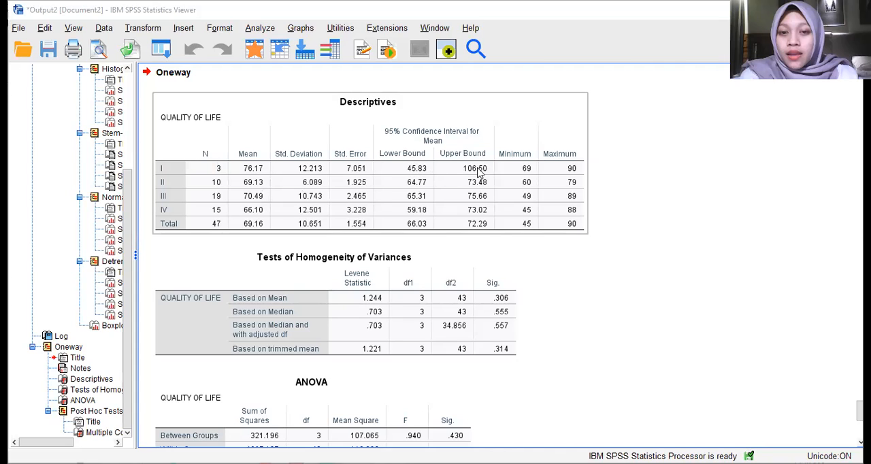
Step: Examine the Oneway output from the descriptives and tests of homogeneity of variances to the significance in the ANOVA table
{"action": "left_click", "coordinate": [567, 246]}
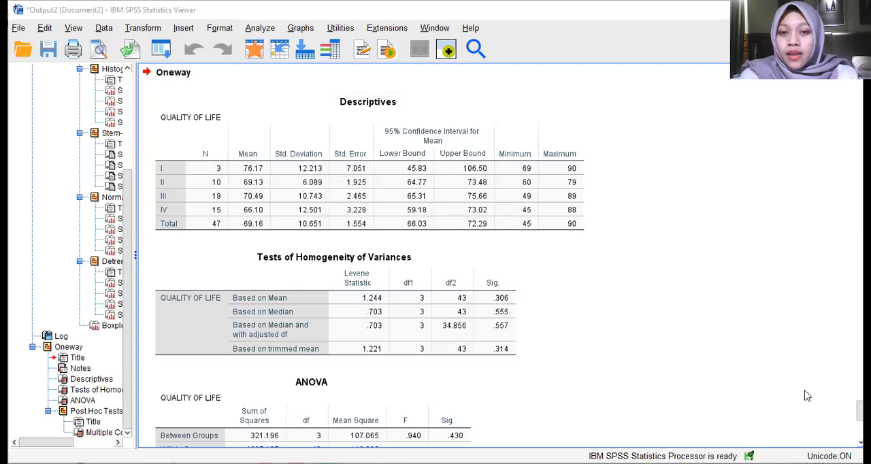
{"action": "left_click", "coordinate": [400, 282]}
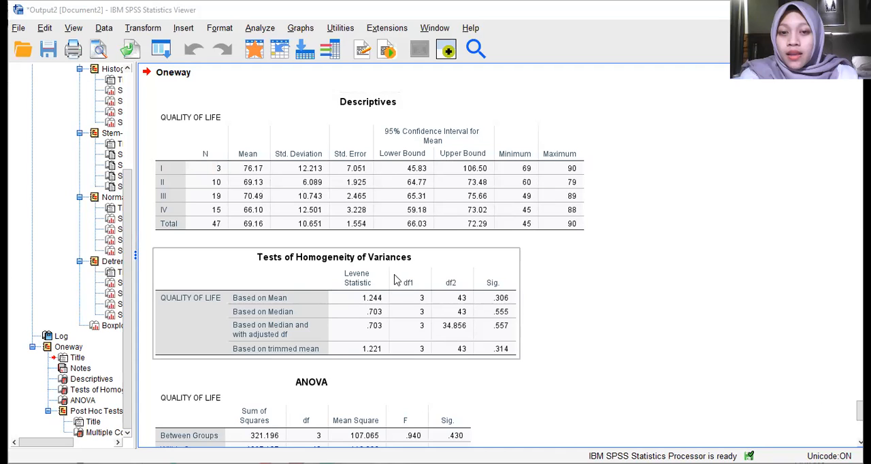
{"action": "left_click", "coordinate": [550, 348]}
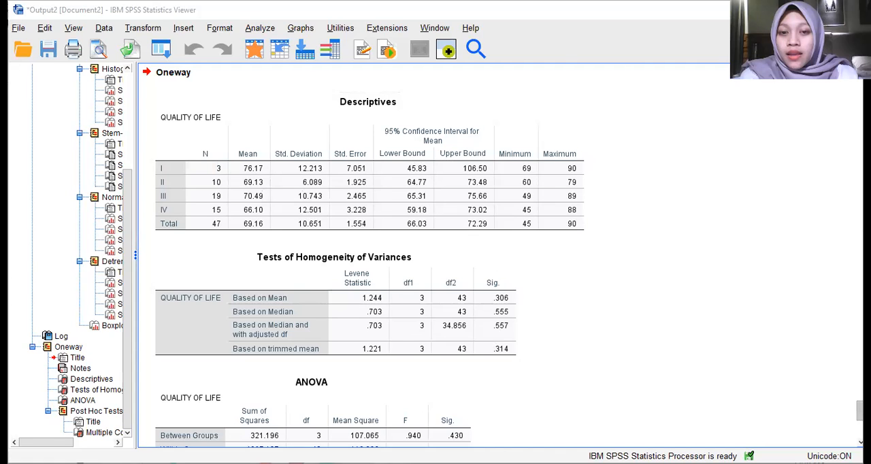
{"action": "scroll", "coordinate": [859, 412], "scroll_direction": "down", "scroll_amount": 5}
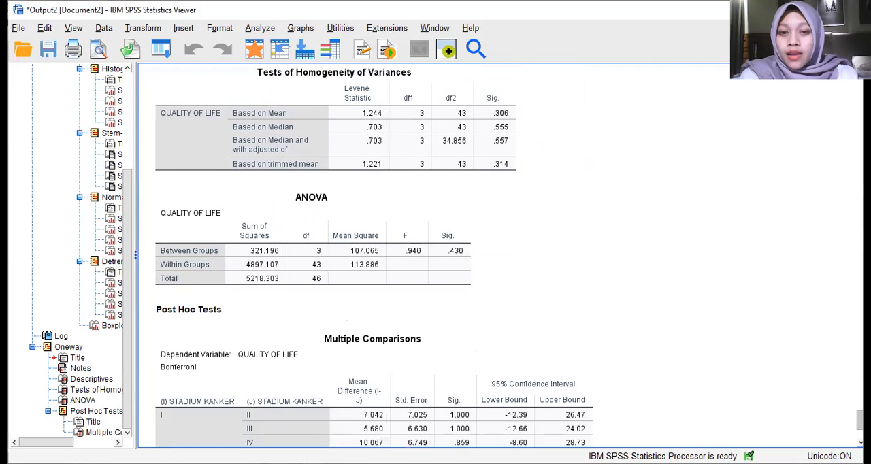
{"action": "scroll", "coordinate": [859, 415], "scroll_direction": "down", "scroll_amount": 1}
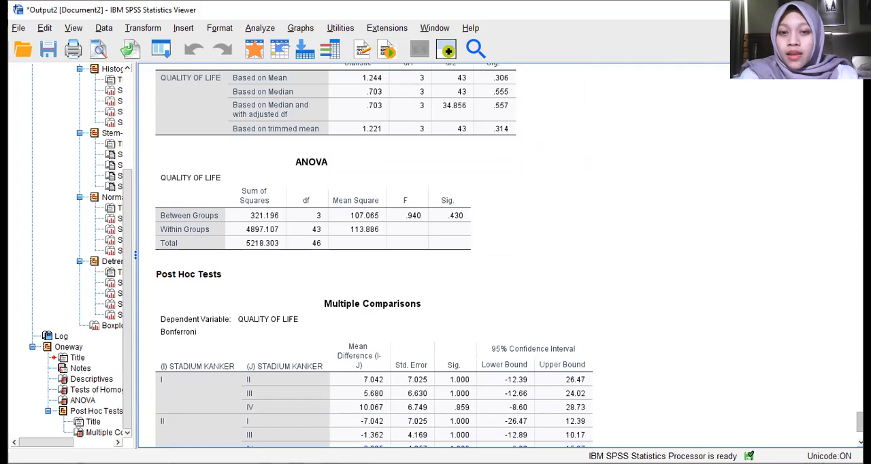
{"action": "left_click", "coordinate": [471, 185]}
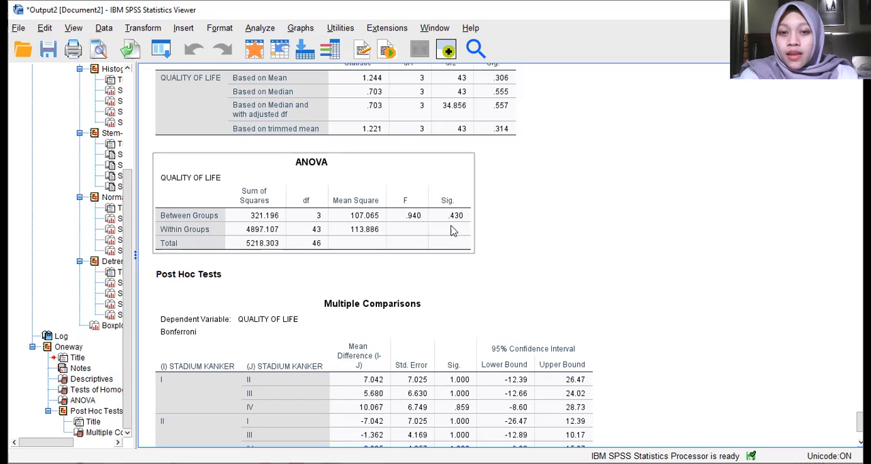
{"action": "left_click", "coordinate": [553, 226]}
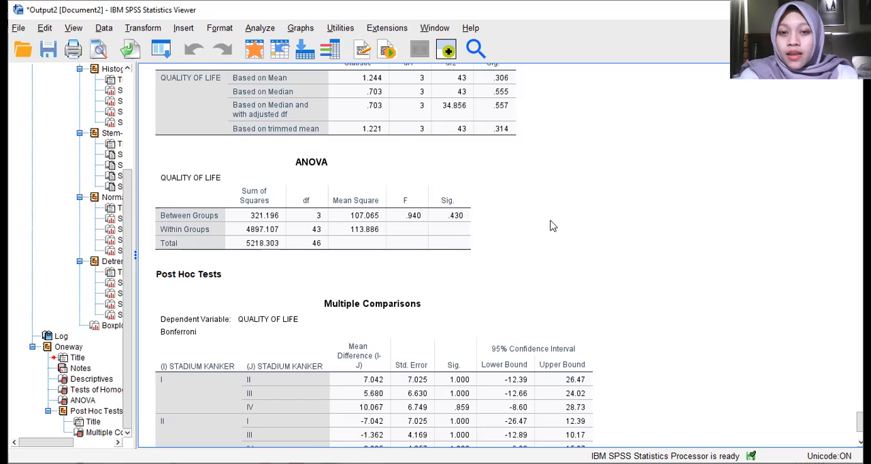